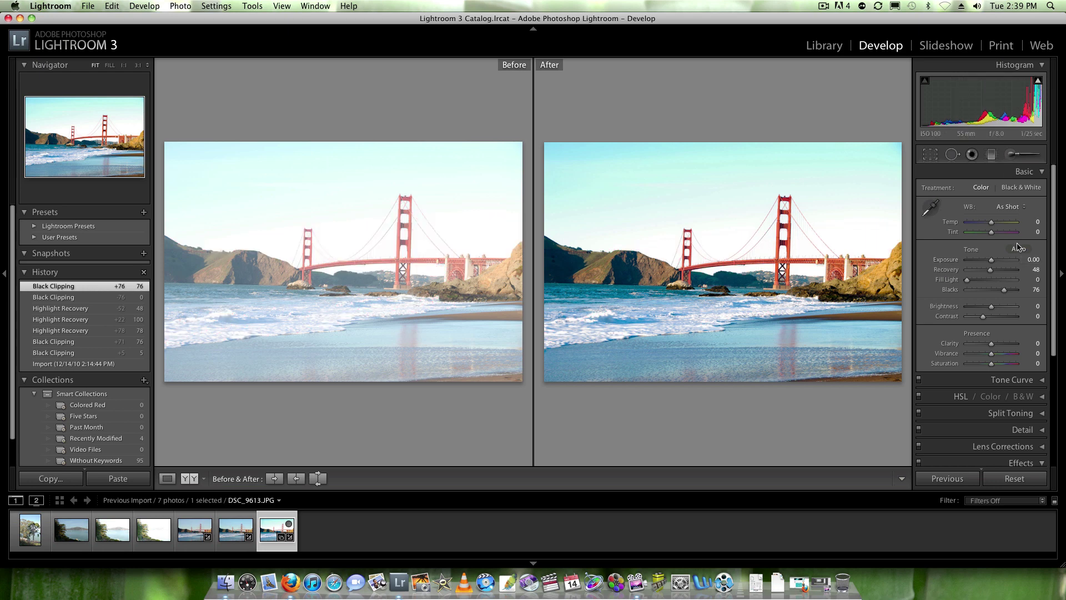
Step: Raise Recovery to 100 in the Basic panel and check the histogram's highlight clipping
{"action": "left_click_drag", "start_coordinate": [990, 270], "coordinate": [1031, 271]}
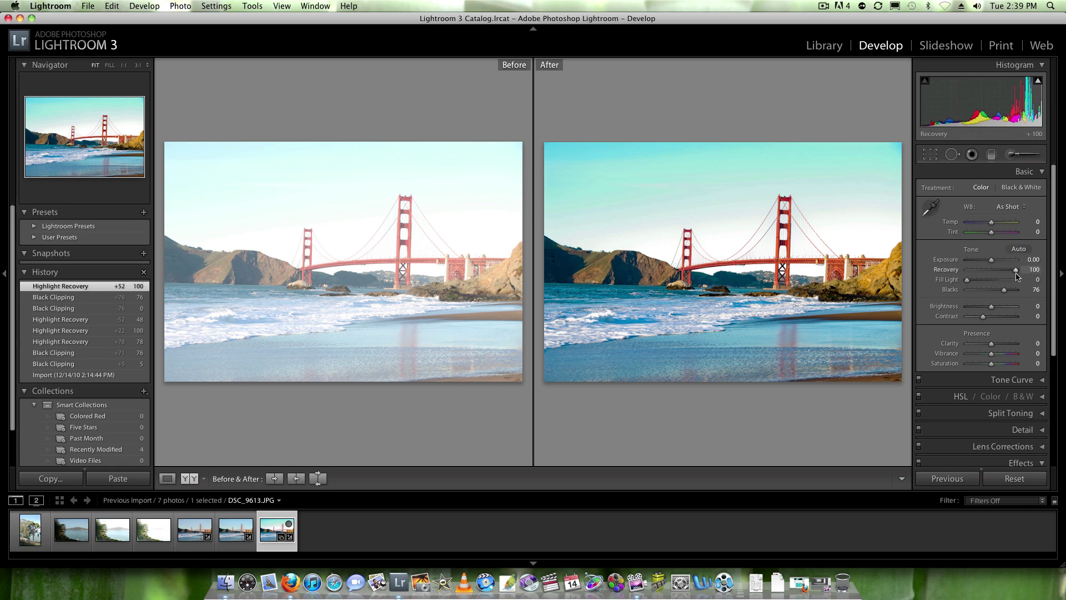
{"action": "mouse_move", "coordinate": [1039, 84]}
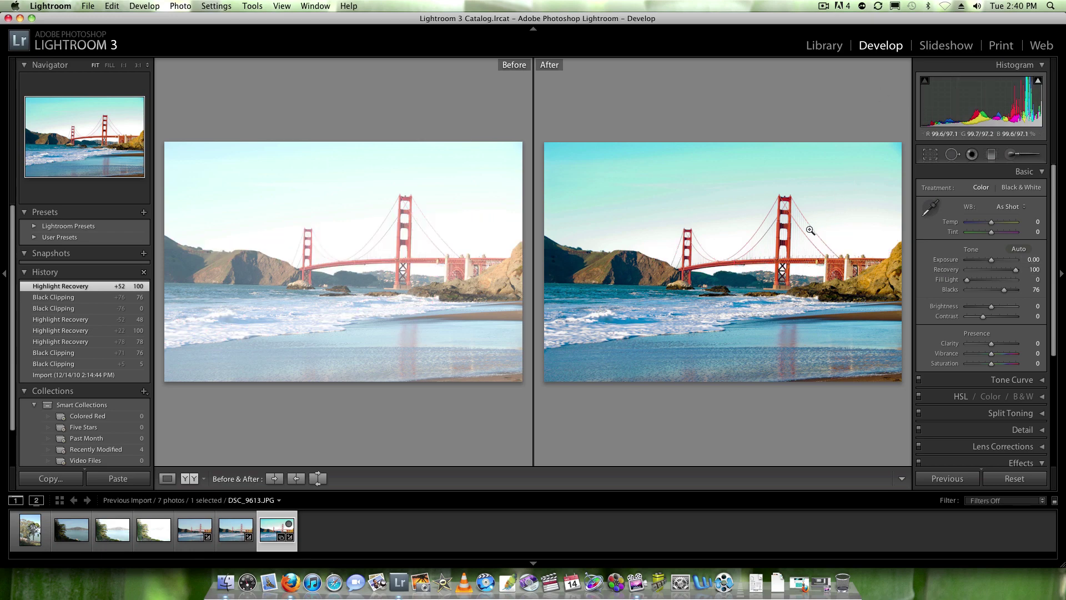
{"action": "left_click", "coordinate": [795, 241]}
{"action": "left_click_drag", "start_coordinate": [844, 255], "coordinate": [712, 407]}
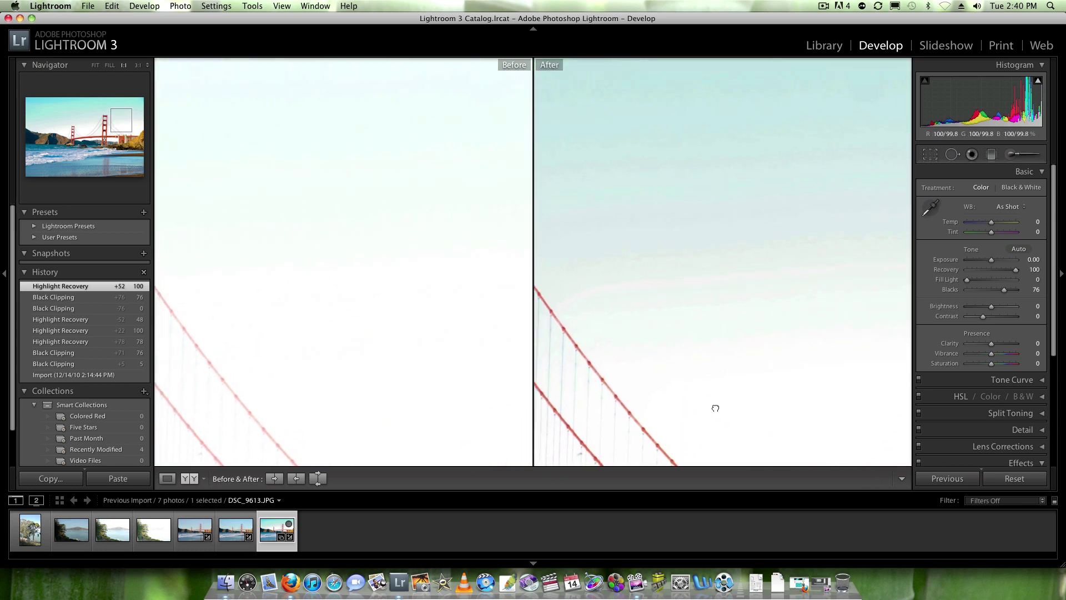
{"action": "left_click_drag", "start_coordinate": [556, 278], "coordinate": [753, 317]}
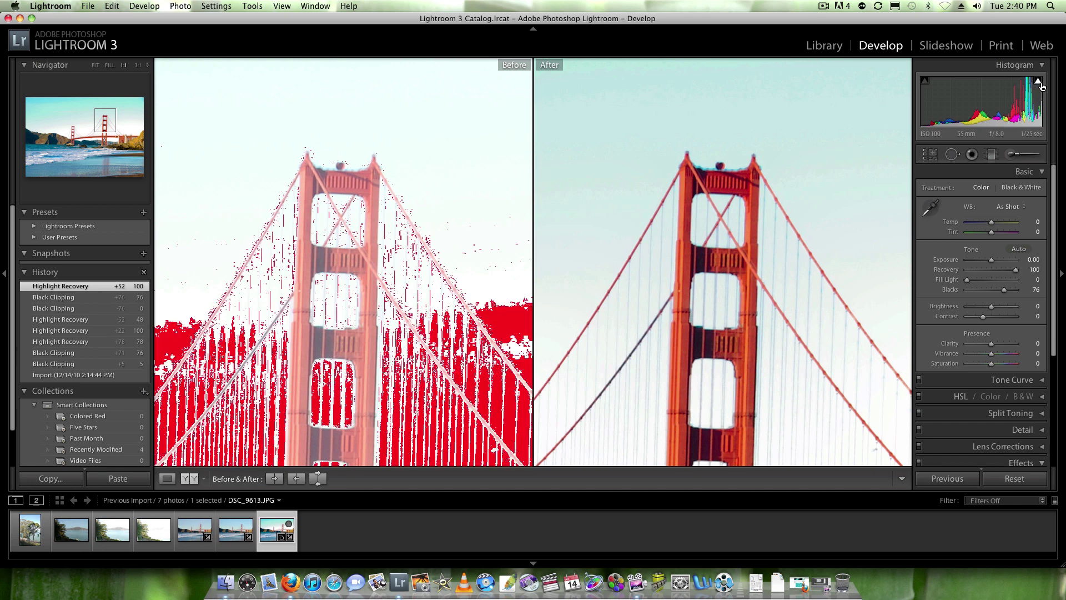
{"action": "left_click_drag", "start_coordinate": [785, 376], "coordinate": [791, 207]}
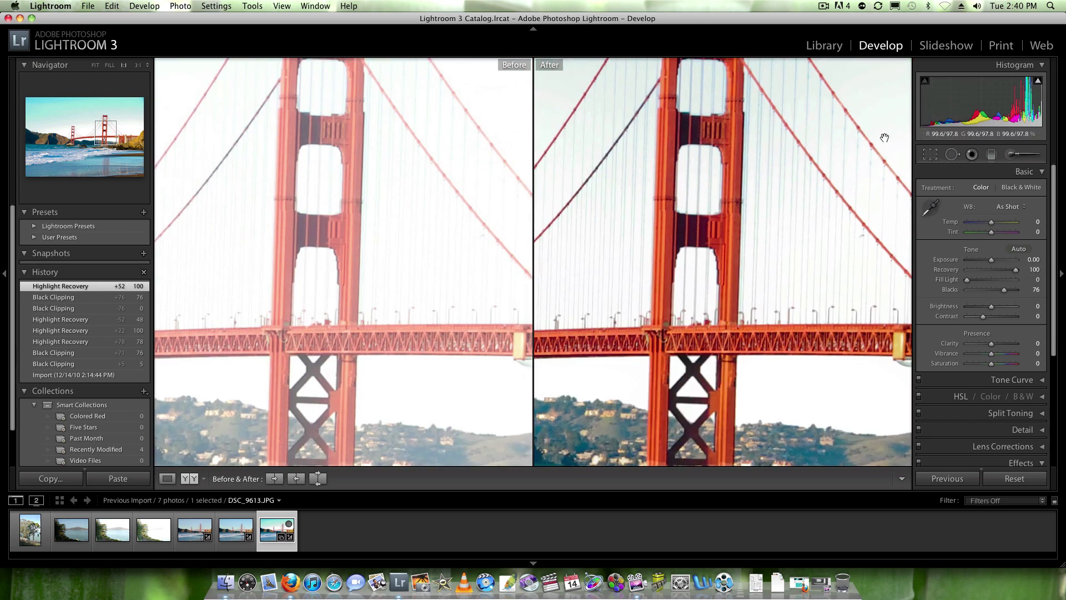
{"action": "mouse_move", "coordinate": [1041, 86]}
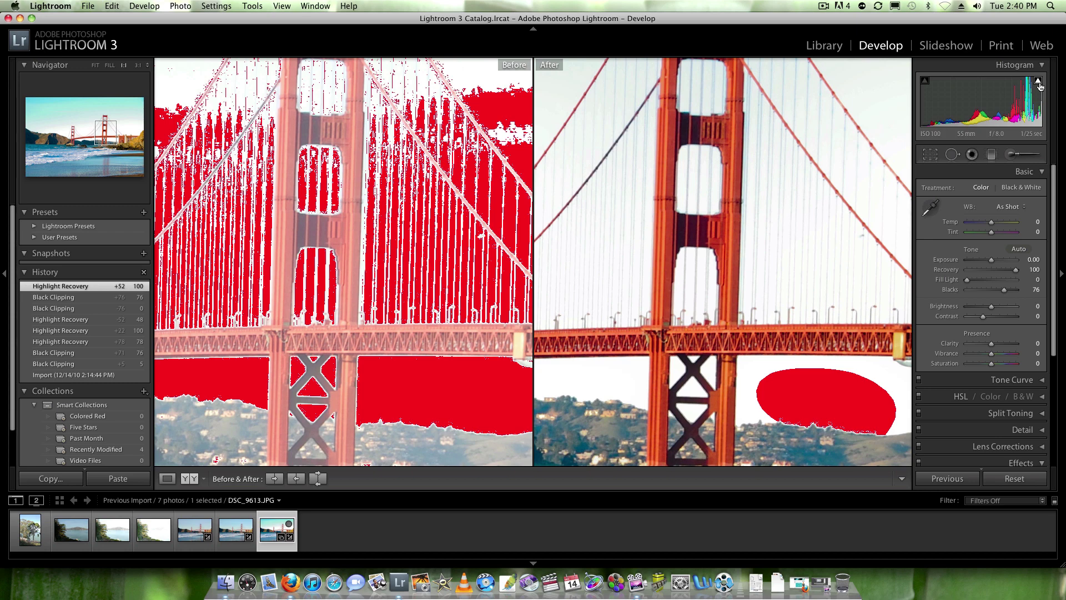
{"action": "left_click", "coordinate": [766, 265]}
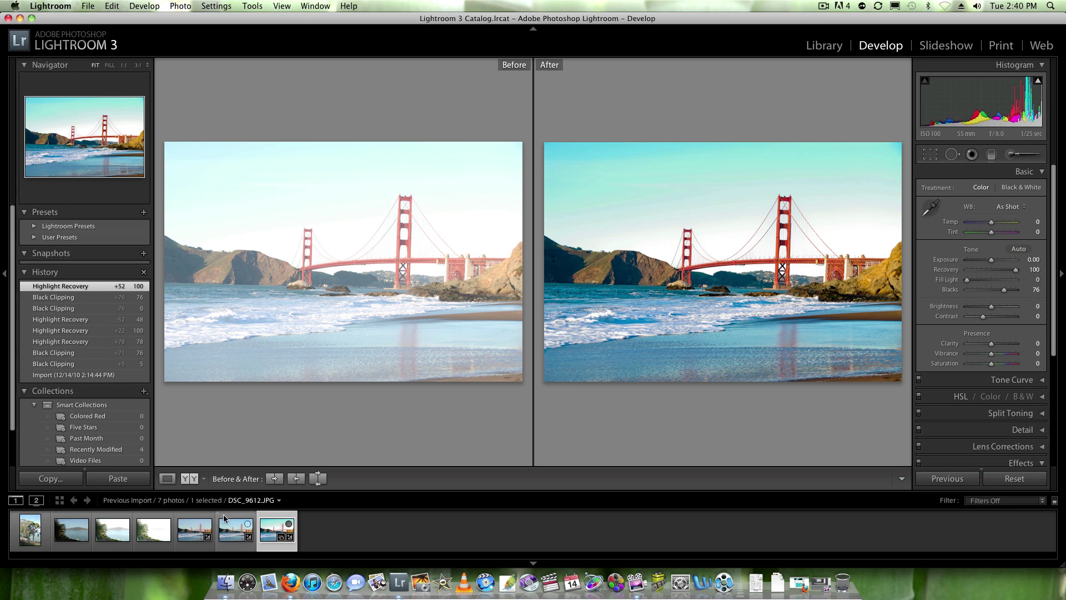
Step: Browse the filmstrip bridge photos and settle on DSC_9612.JPG
{"action": "left_click", "coordinate": [191, 529]}
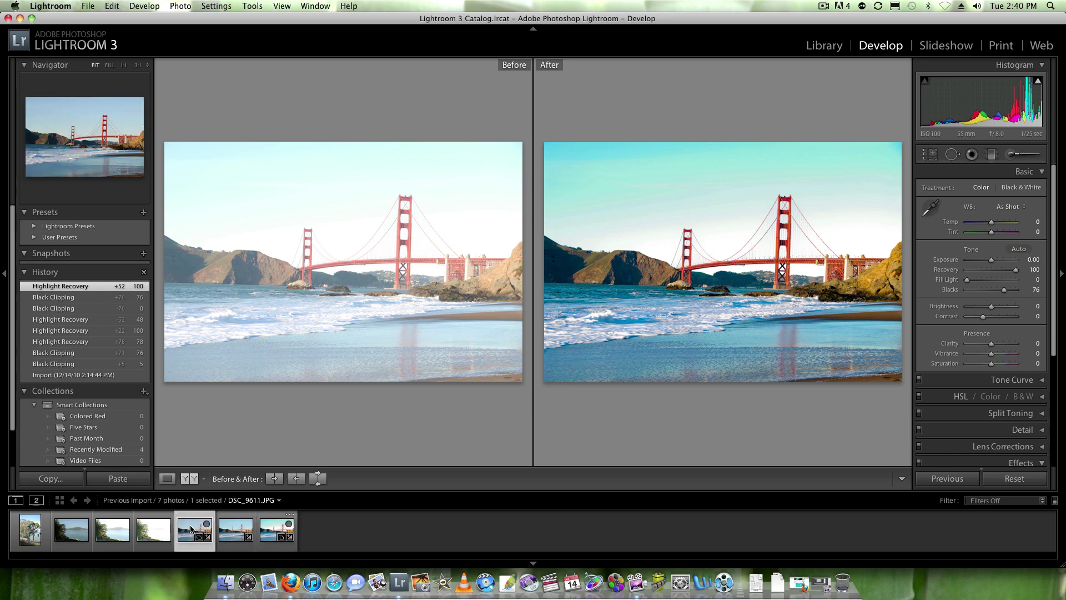
{"action": "left_click", "coordinate": [239, 535]}
{"action": "left_click", "coordinate": [269, 534]}
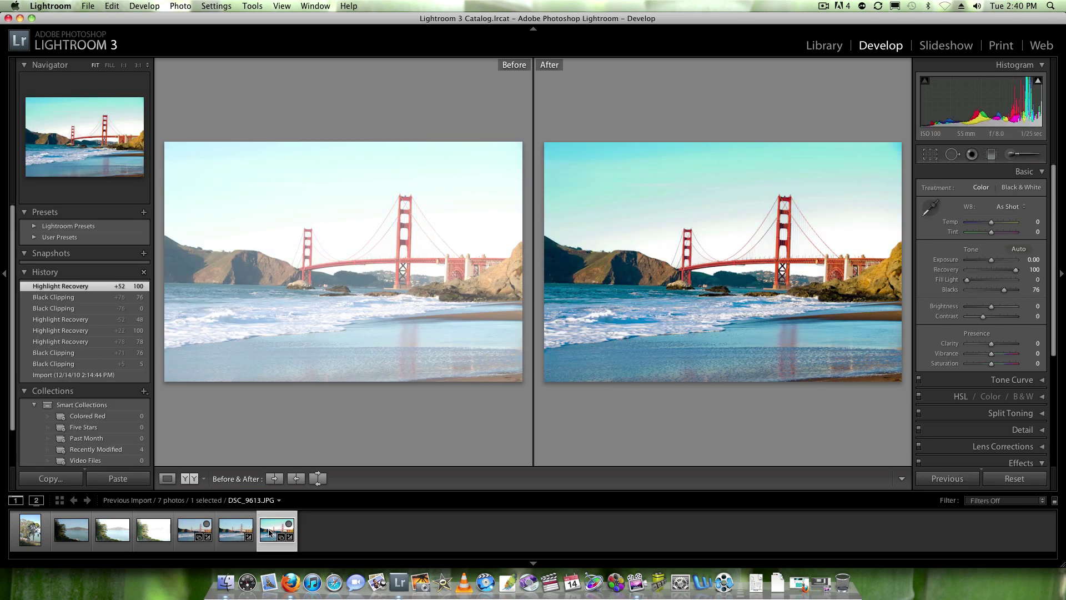
{"action": "left_click", "coordinate": [236, 533]}
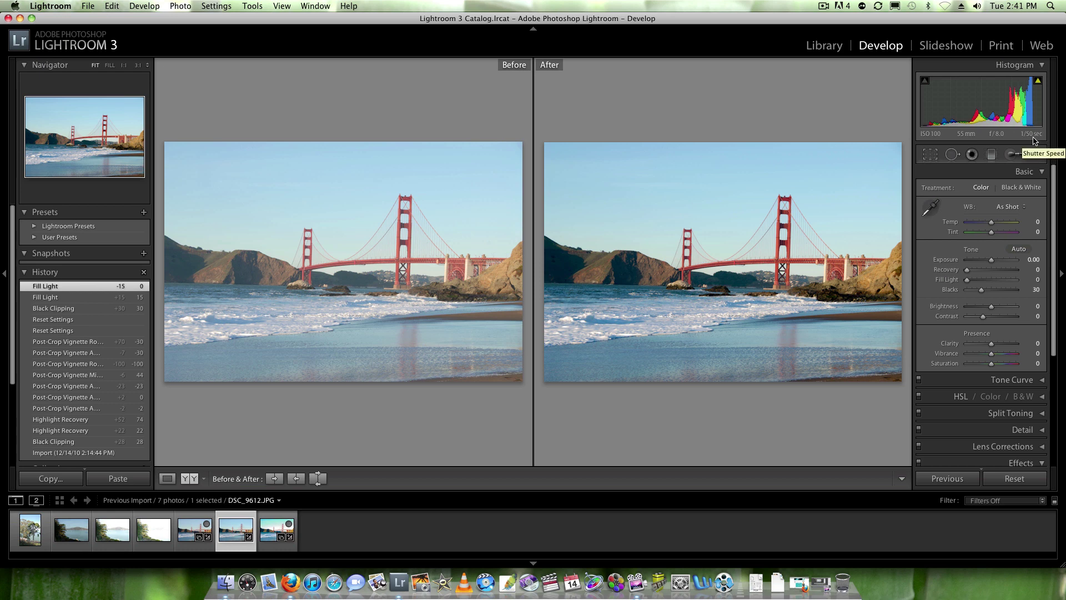
Step: Set Post-Crop Vignetting to Amount -55, Midpoint 56, Roundness +14, Feather 73
{"action": "scroll", "coordinate": [1044, 378], "scroll_direction": "down", "scroll_amount": 5}
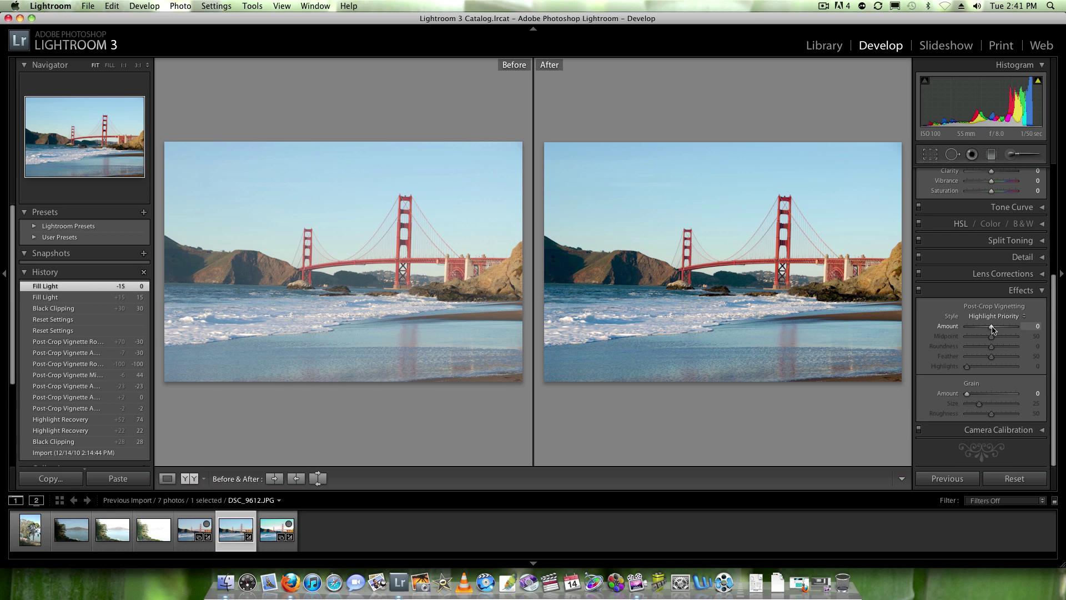
{"action": "left_click_drag", "start_coordinate": [993, 330], "coordinate": [1002, 359]}
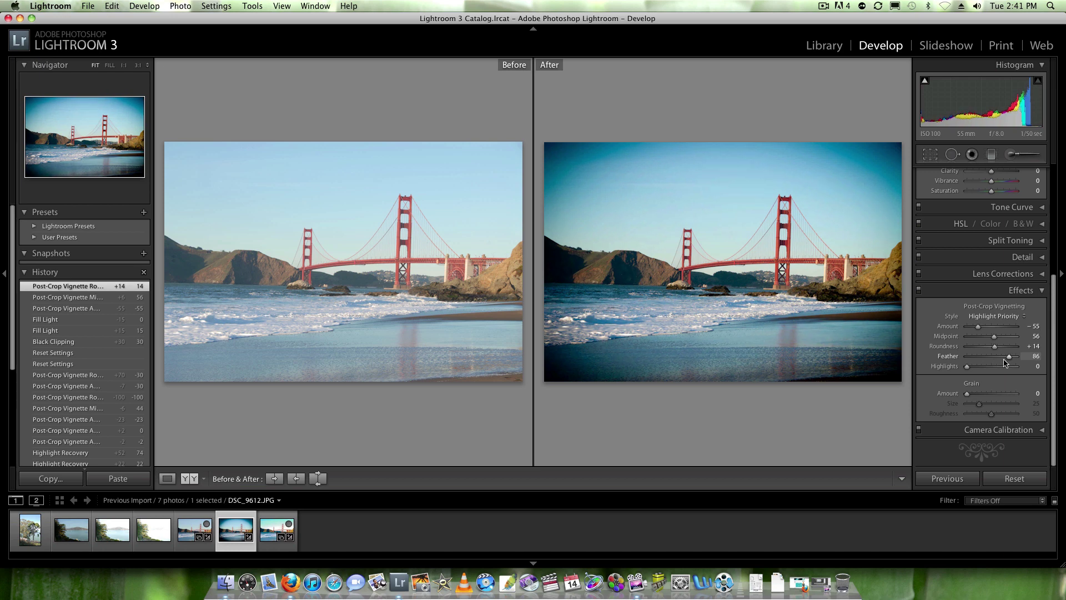
Step: Enter 0 for the vignette's Feather, Roundness and Midpoint values
{"action": "left_click", "coordinate": [1033, 357]}
{"action": "type", "text": "0"}
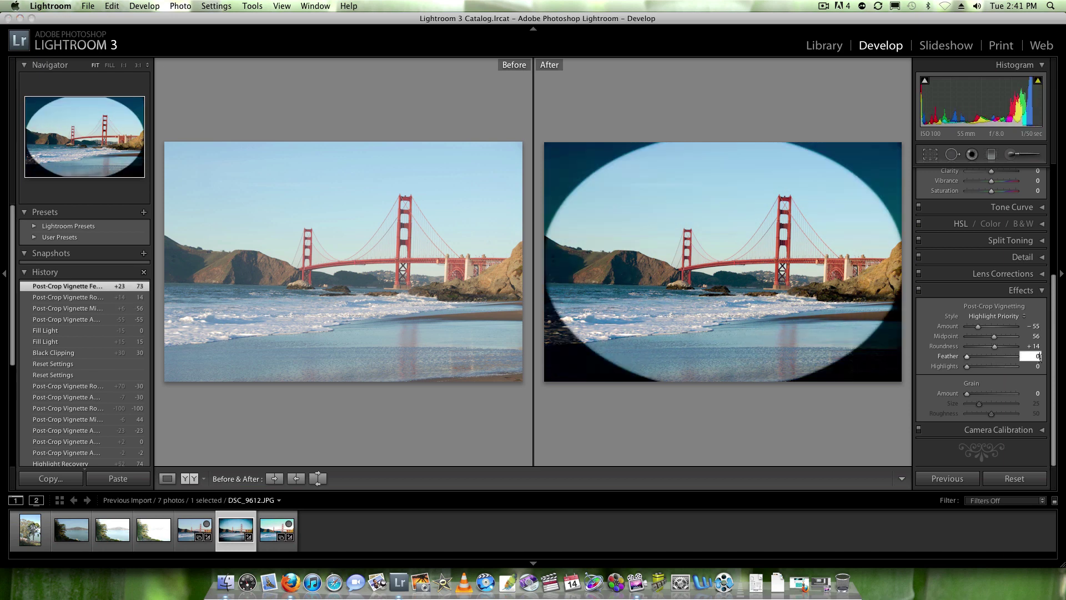
{"action": "key", "text": "shift+Tab"}
{"action": "type", "text": "0"}
{"action": "key", "text": "Return"}
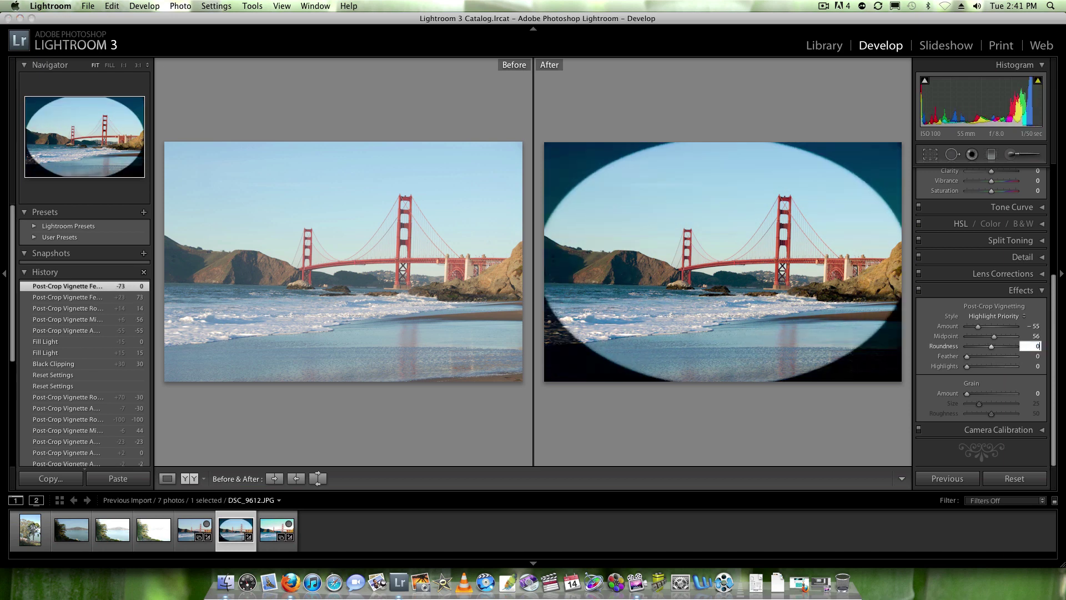
{"action": "left_click", "coordinate": [1037, 336]}
{"action": "type", "text": "0"}
{"action": "key", "text": "Return"}
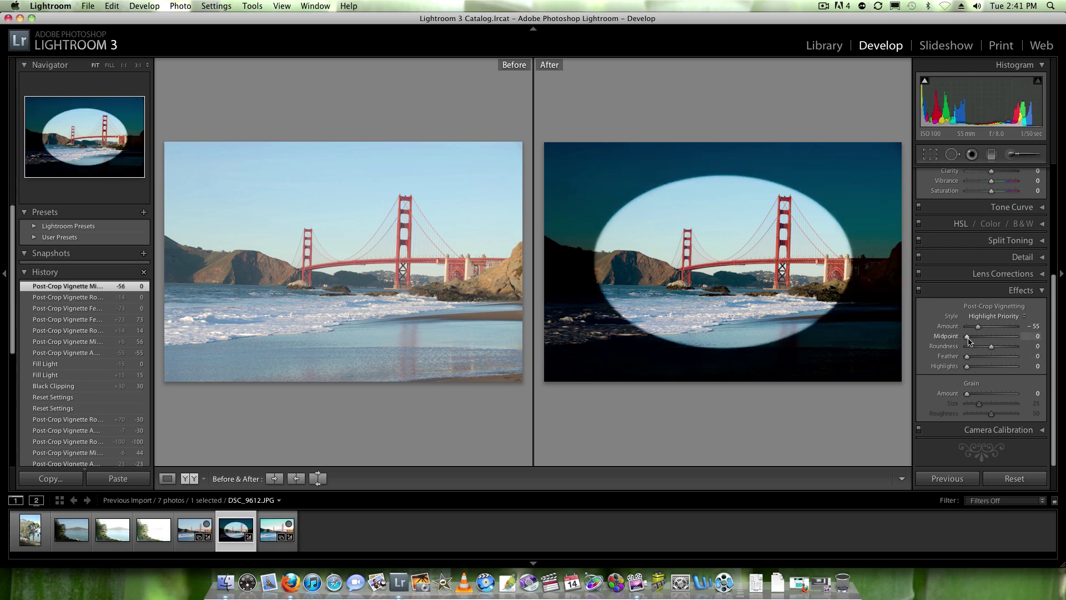
Step: Set Midpoint and Feather to 50 and the vignette Amount back to 0
{"action": "left_click_drag", "start_coordinate": [968, 337], "coordinate": [994, 340]}
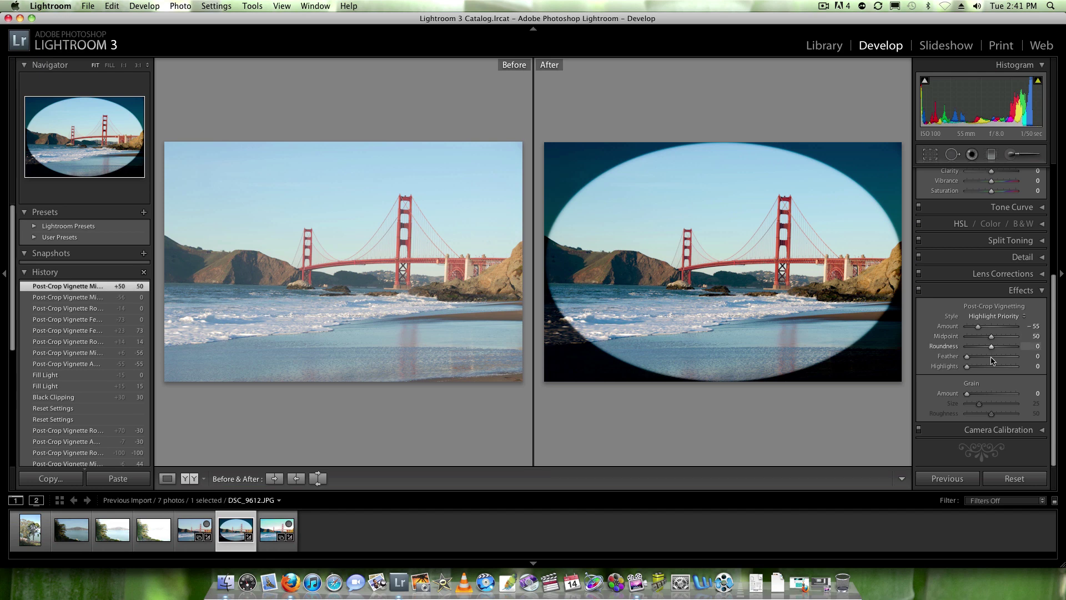
{"action": "left_click", "coordinate": [992, 356]}
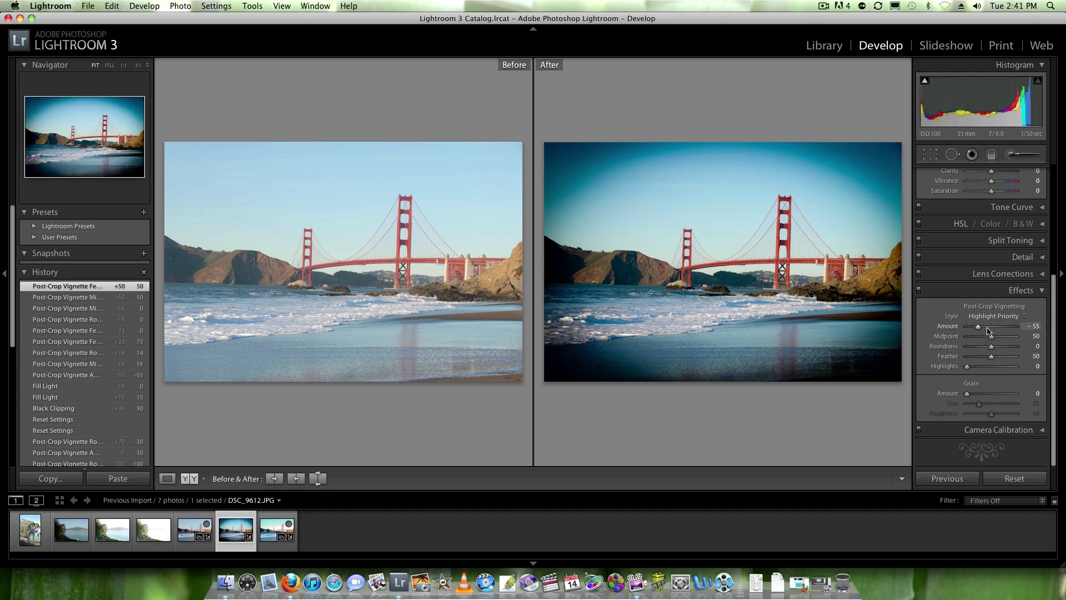
{"action": "left_click_drag", "start_coordinate": [981, 329], "coordinate": [994, 330]}
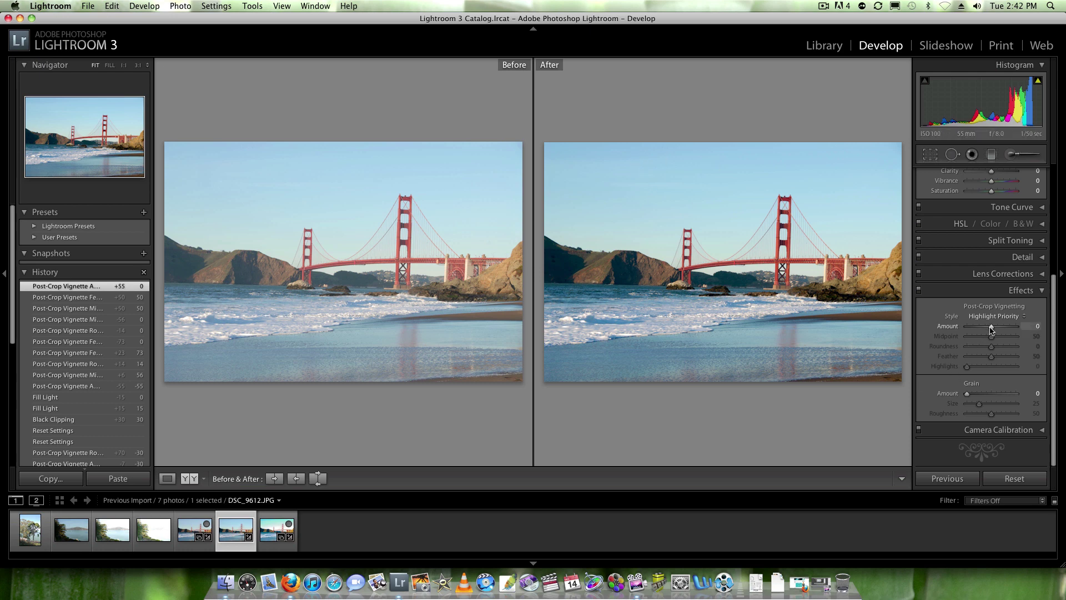
Step: Gradually darken the post-crop vignette Amount to -25, comparing strengths along the way
{"action": "left_click_drag", "start_coordinate": [991, 329], "coordinate": [988, 329]}
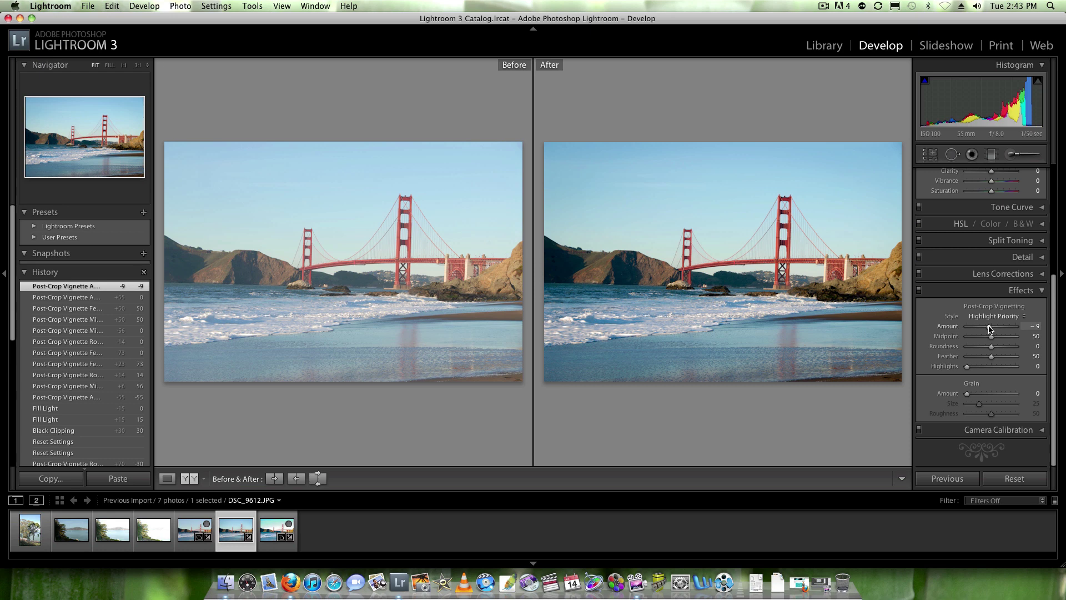
{"action": "left_click_drag", "start_coordinate": [990, 328], "coordinate": [988, 328]}
{"action": "left_click_drag", "start_coordinate": [988, 328], "coordinate": [985, 328]}
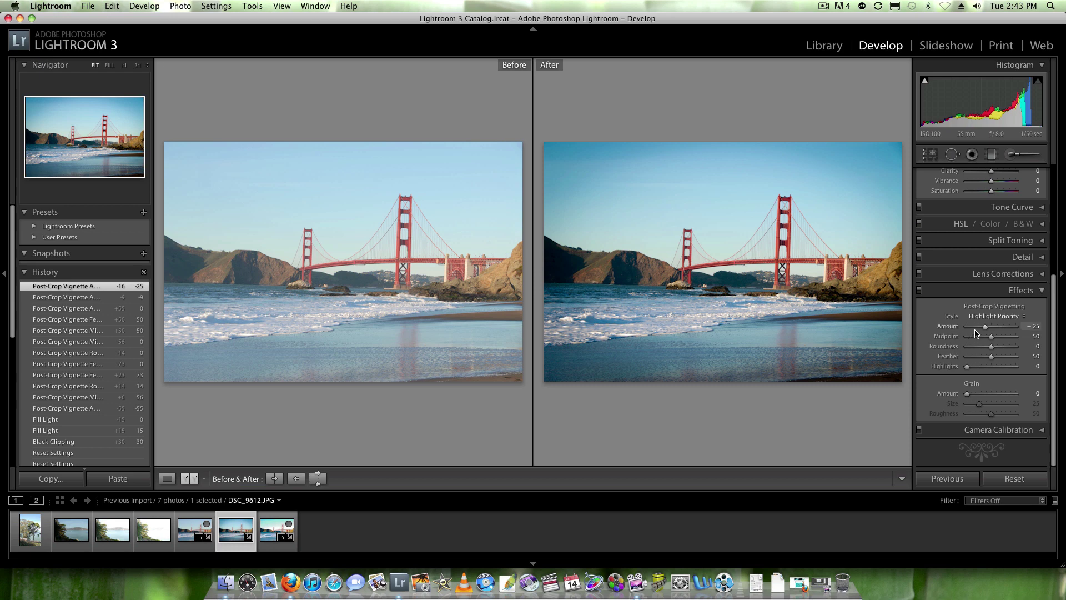
{"action": "left_click_drag", "start_coordinate": [986, 327], "coordinate": [987, 328]}
Step: Compare Before/After Left/Right, then return to the single Loupe view of the edit
{"action": "left_click", "coordinate": [170, 480]}
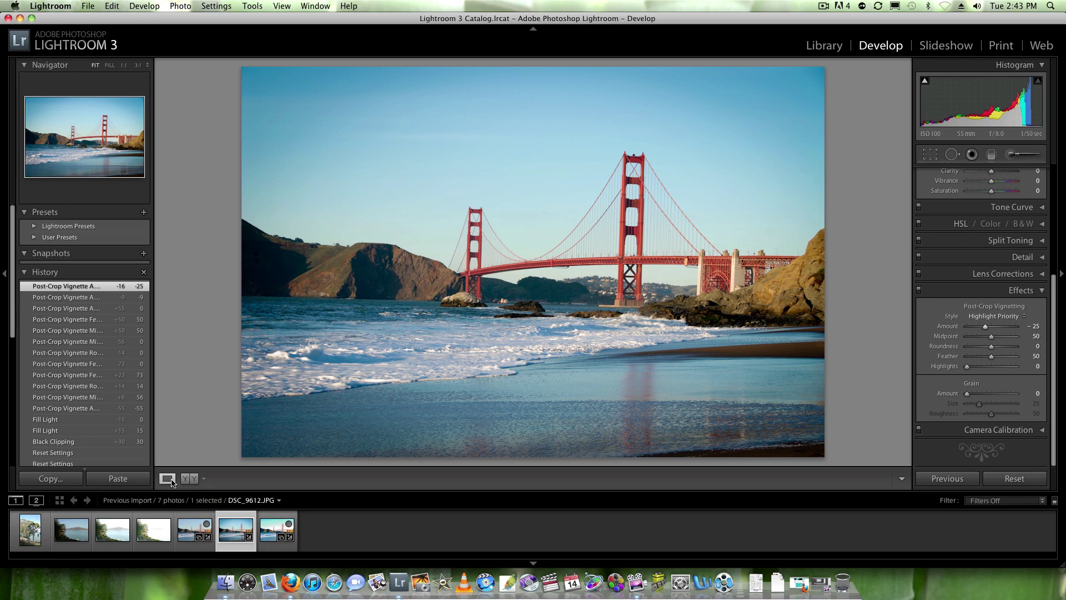
{"action": "left_click", "coordinate": [204, 478]}
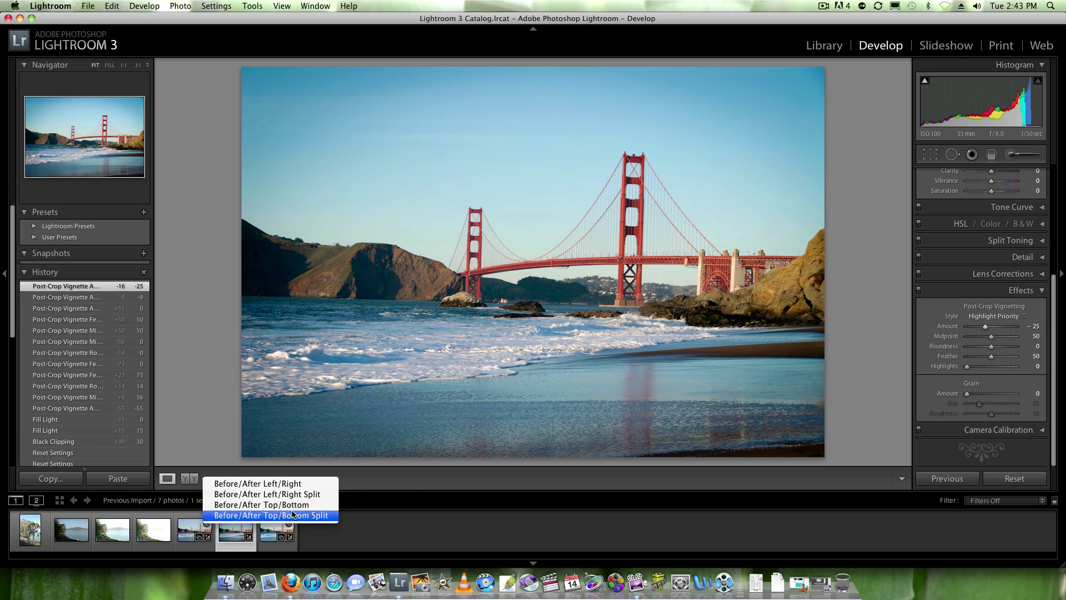
{"action": "left_click", "coordinate": [273, 486]}
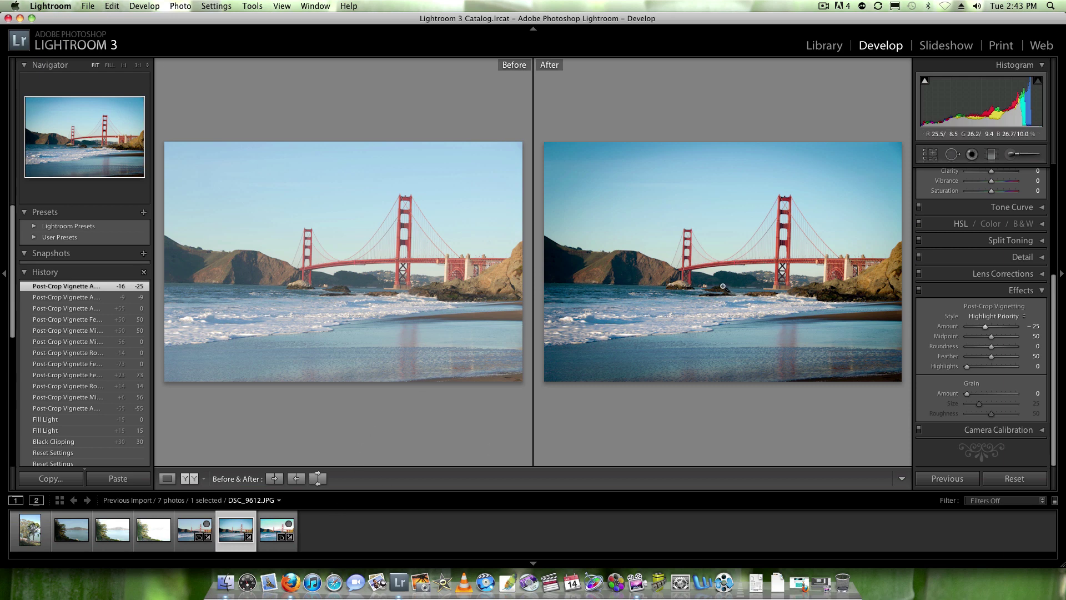
{"action": "left_click", "coordinate": [167, 478]}
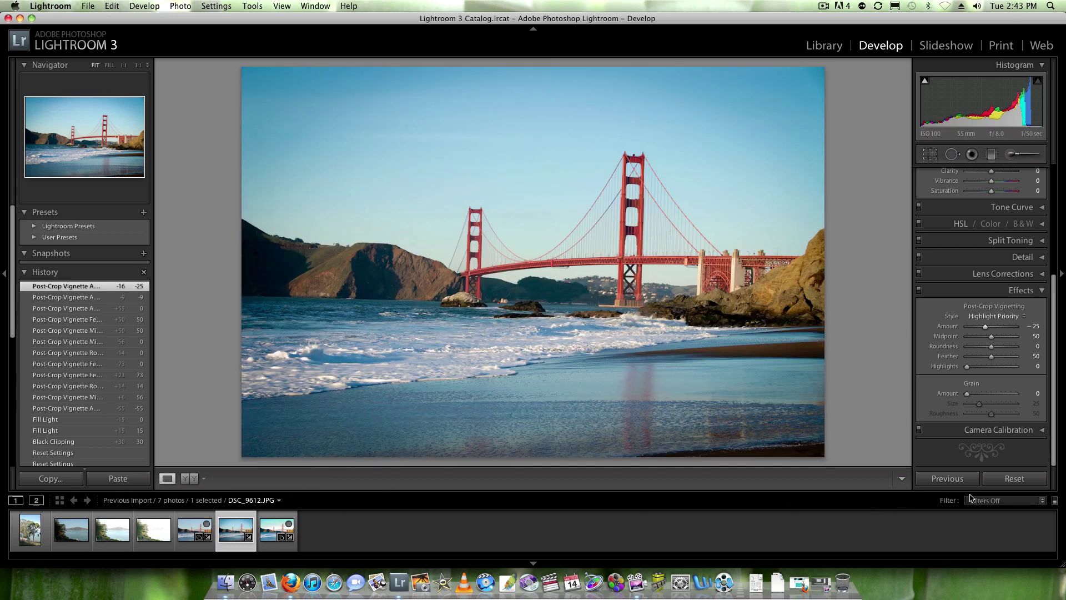
Step: Reset the photo, undo the reset, then lower Blacks from 30 to 22
{"action": "left_click", "coordinate": [1007, 480]}
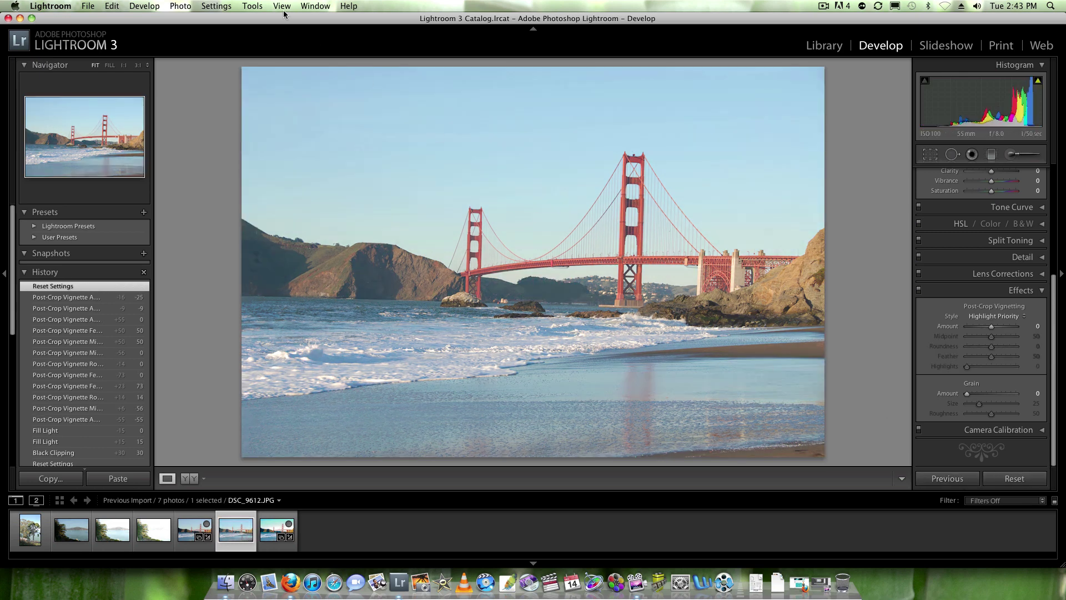
{"action": "left_click", "coordinate": [111, 6]}
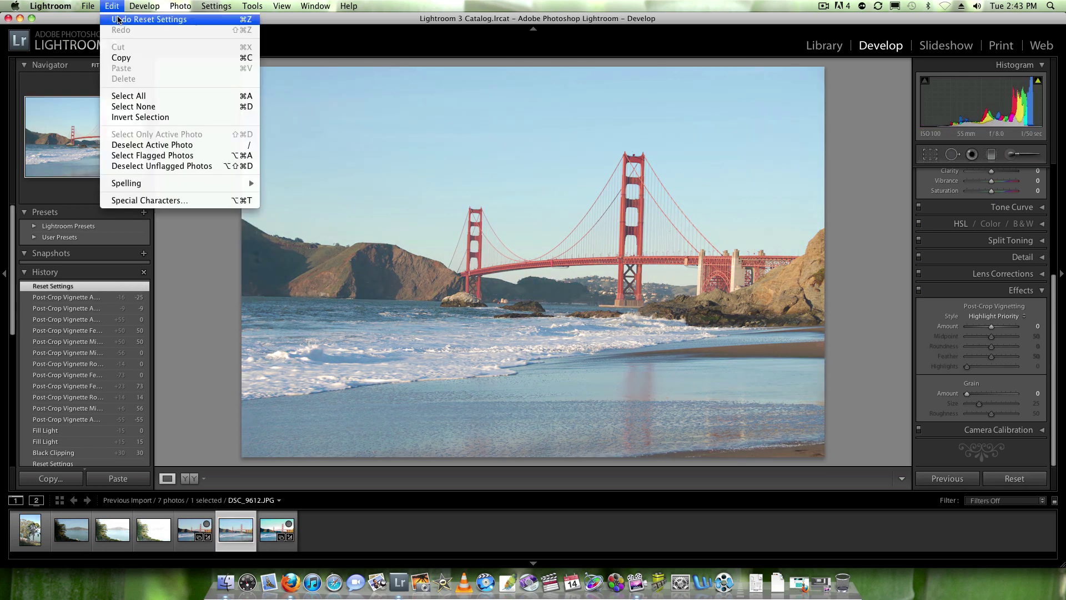
{"action": "left_click", "coordinate": [119, 20]}
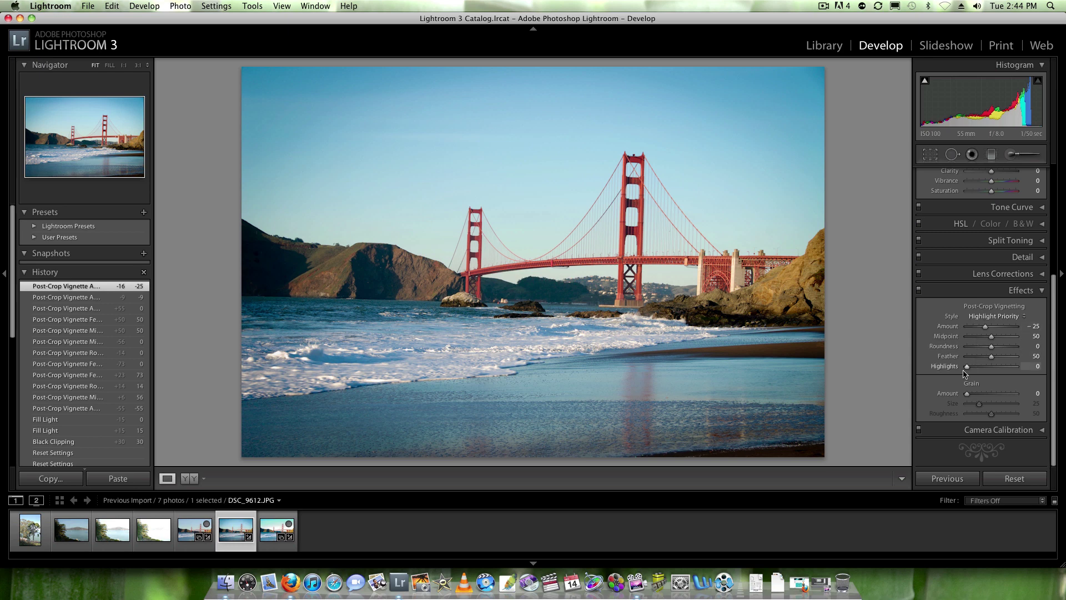
{"action": "left_click_drag", "start_coordinate": [1057, 291], "coordinate": [1051, 175]}
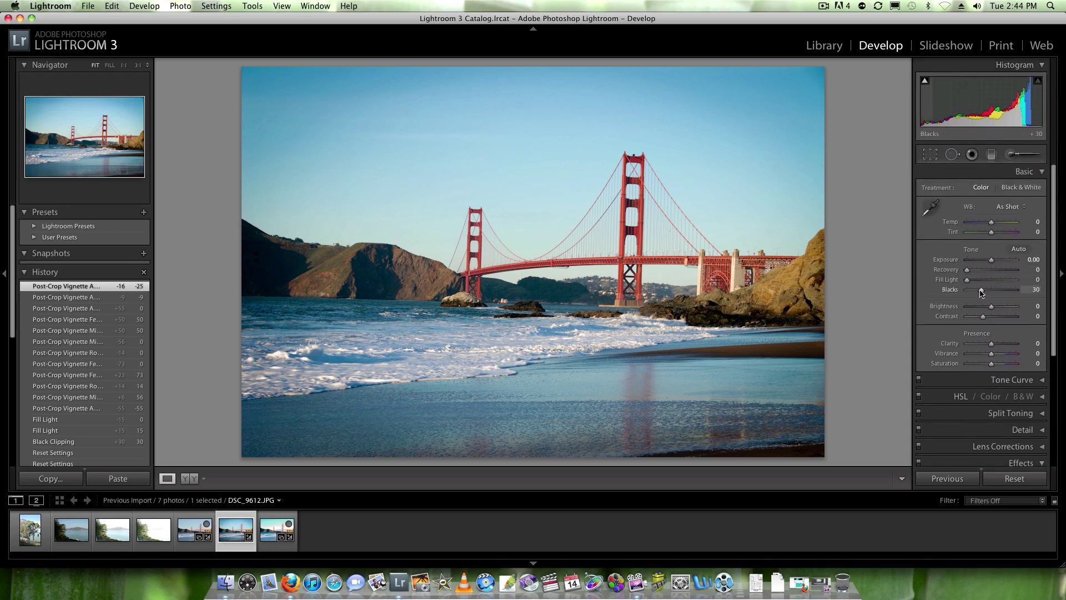
{"action": "left_click_drag", "start_coordinate": [981, 291], "coordinate": [978, 292]}
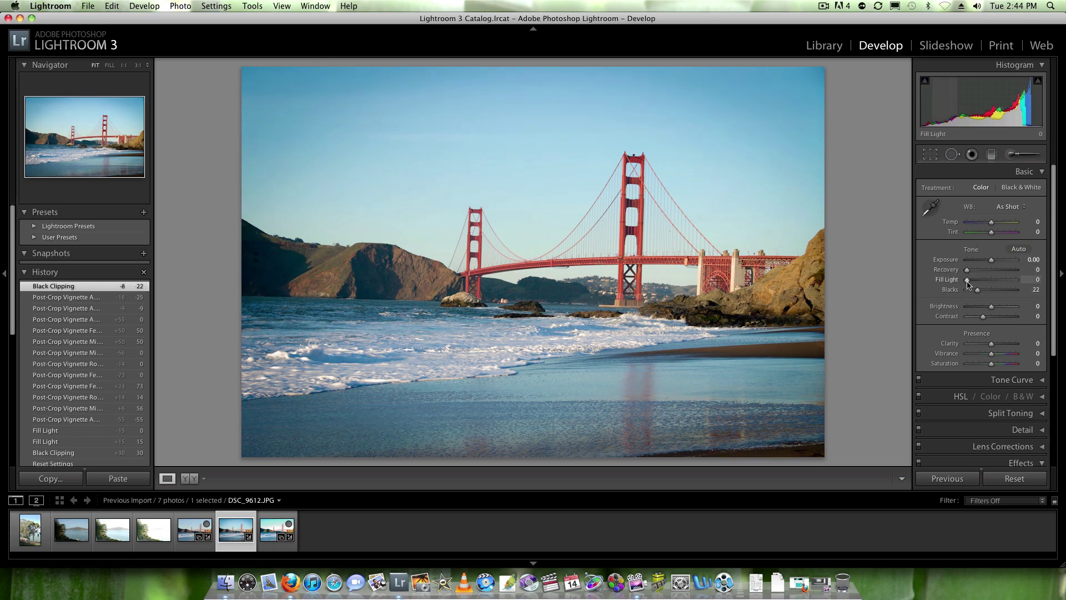